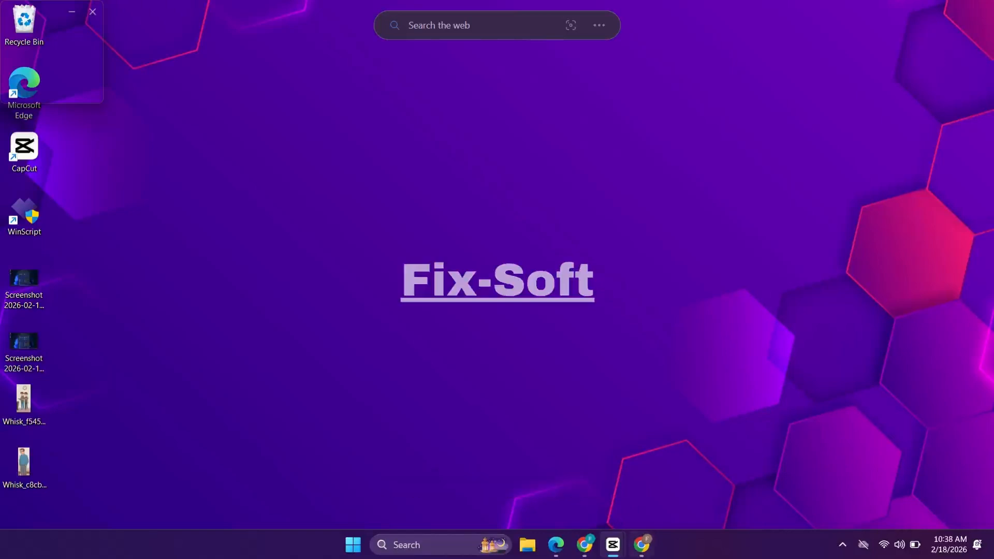
Step: Open Chrome and search Google for "microsoft sql server"
{"action": "left_click", "coordinate": [642, 545]}
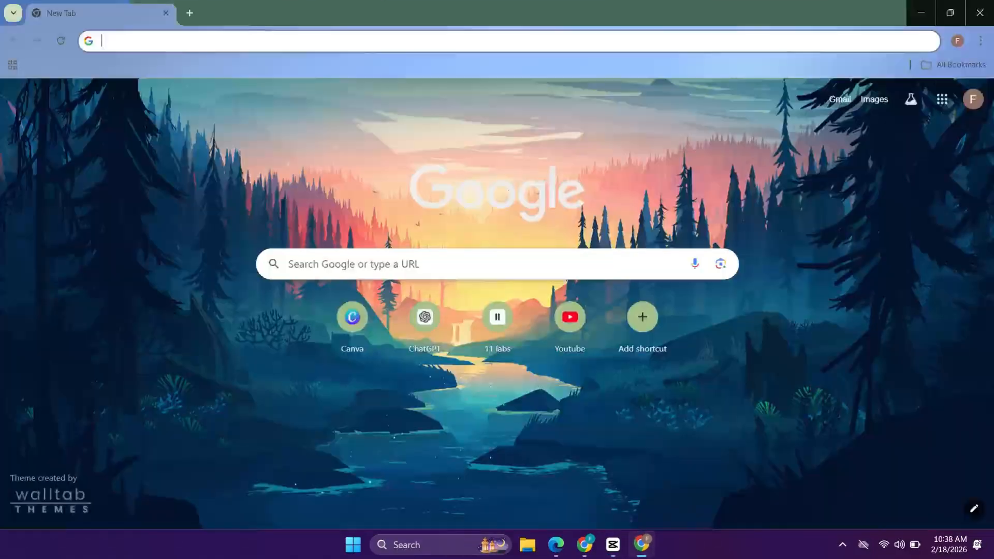
{"action": "left_click", "coordinate": [458, 267]}
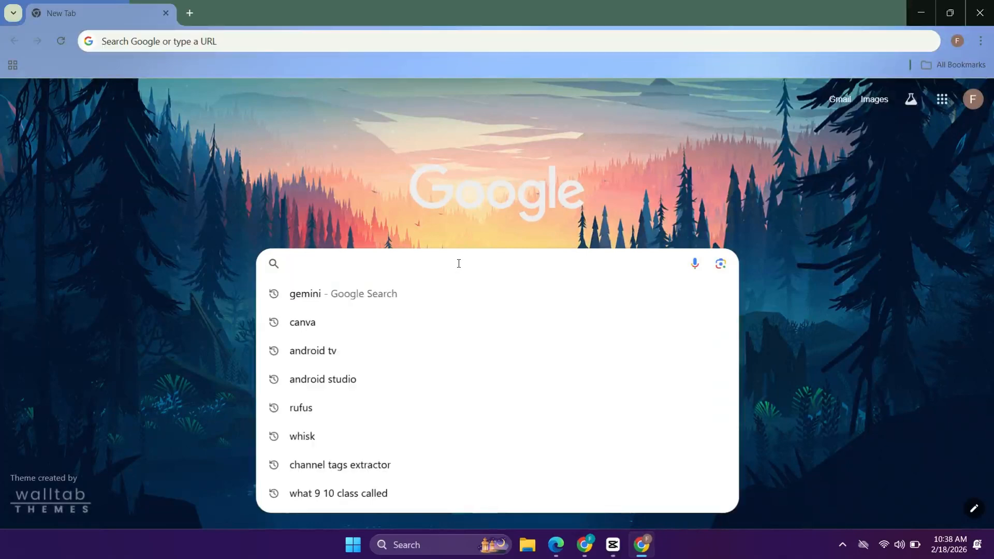
{"action": "type", "text": "microsof"}
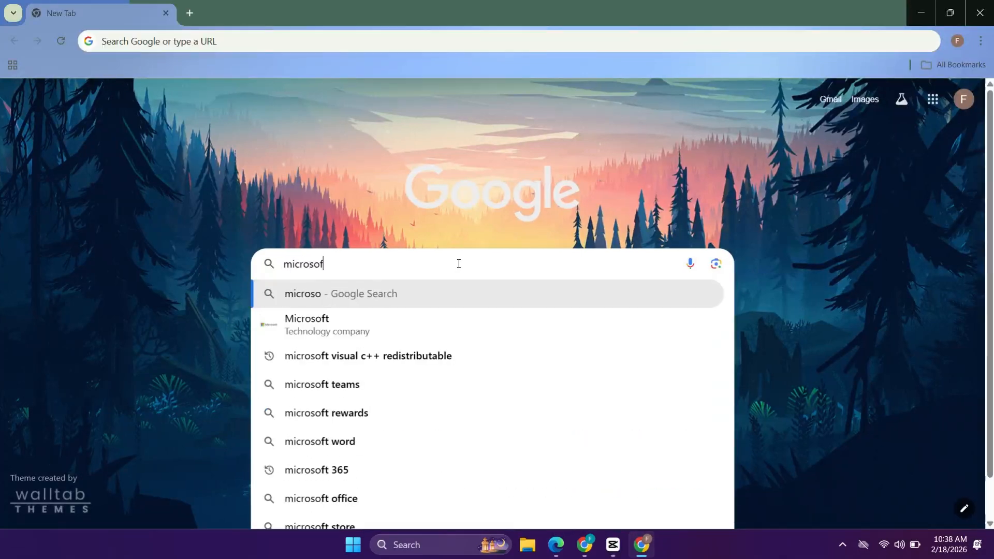
{"action": "type", "text": "t sql ser"}
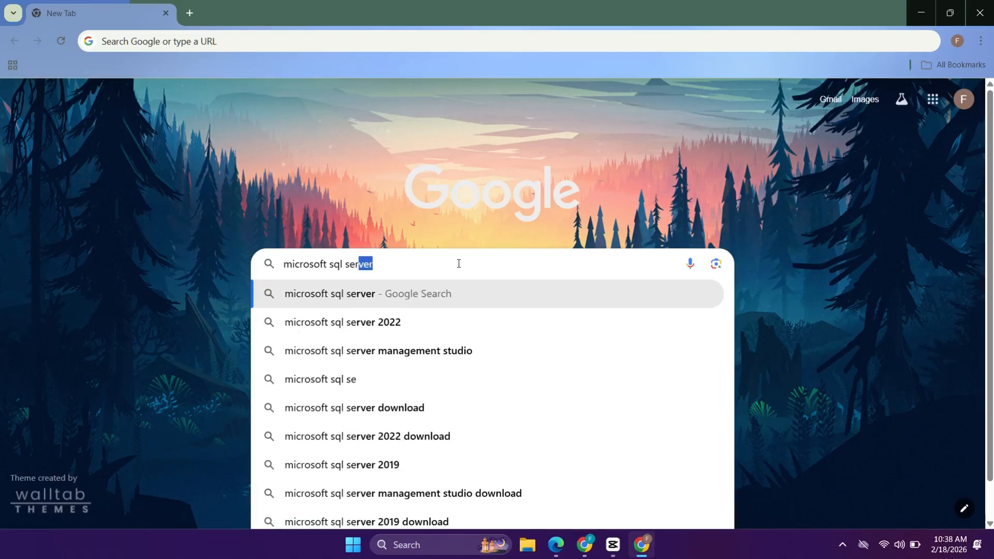
{"action": "type", "text": "ver"}
{"action": "key", "text": "Return"}
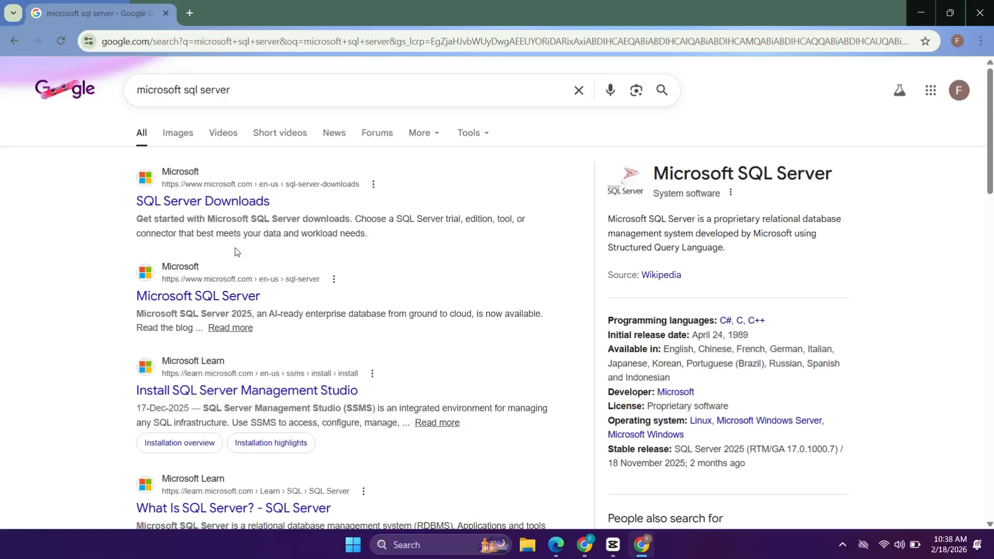
Step: Open Microsoft's SQL Server product page from the results and follow the download link for SQL Server 2025 Express
{"action": "left_click", "coordinate": [225, 304]}
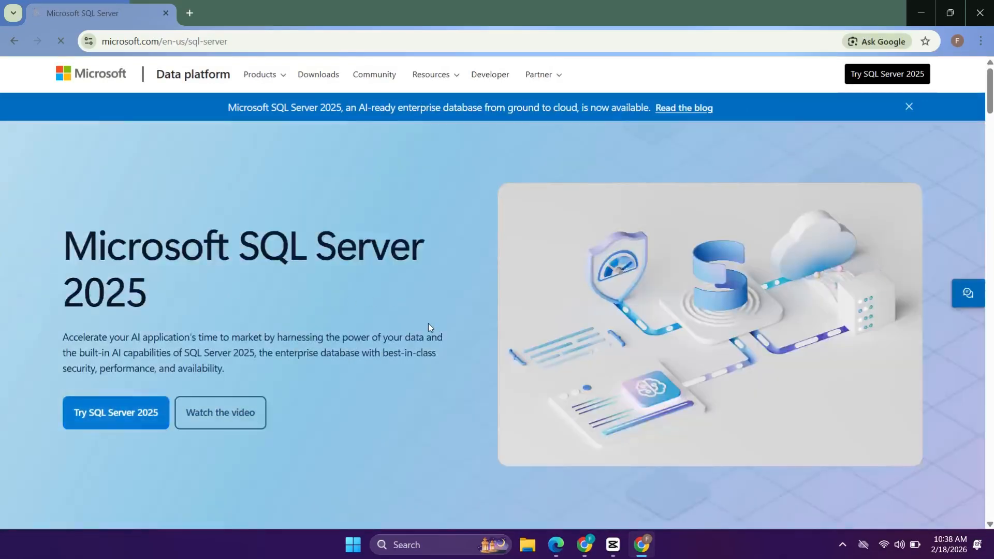
{"action": "left_click", "coordinate": [615, 538]}
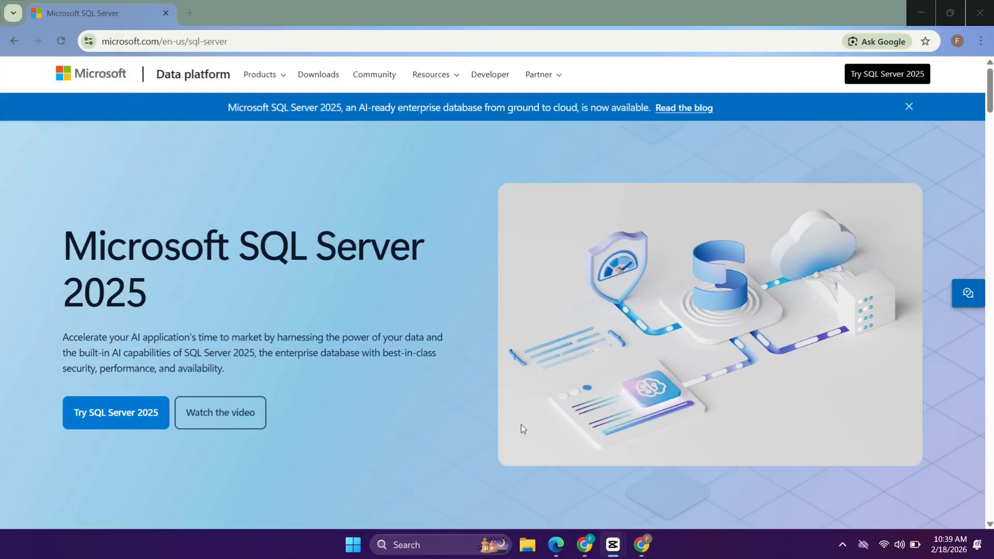
{"action": "scroll", "coordinate": [521, 425], "scroll_direction": "down", "scroll_amount": 20}
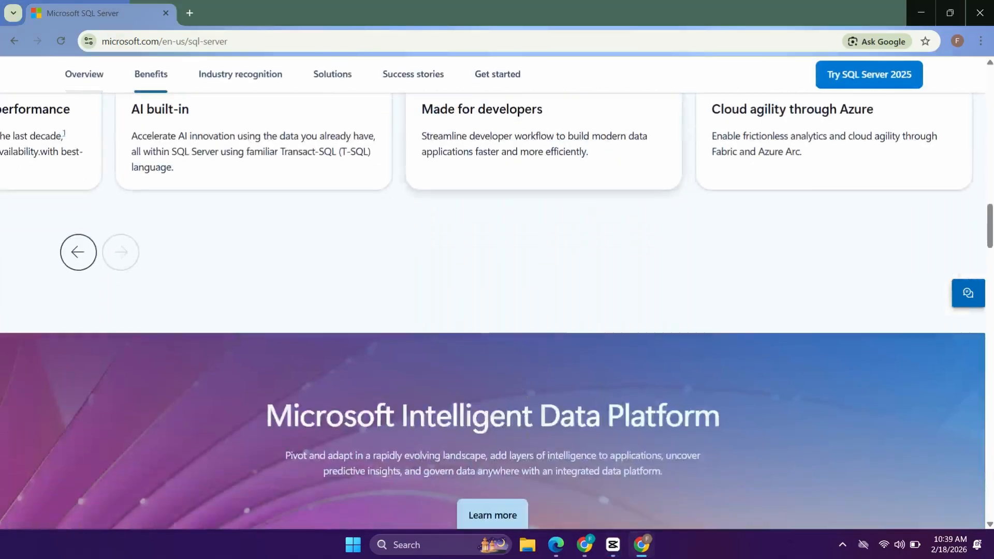
{"action": "scroll", "coordinate": [528, 437], "scroll_direction": "down", "scroll_amount": 10}
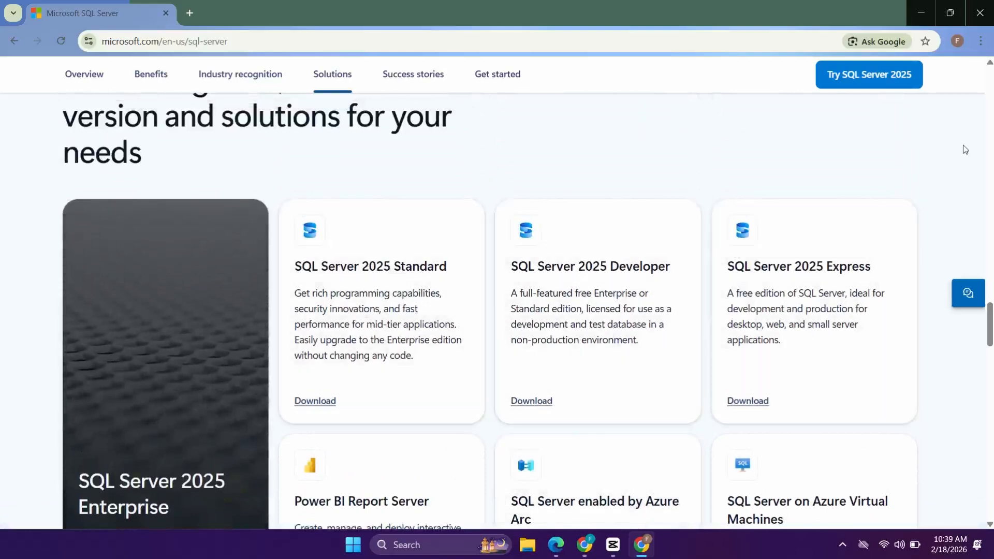
{"action": "left_click_drag", "start_coordinate": [728, 266], "coordinate": [925, 253]}
{"action": "left_click", "coordinate": [926, 253]}
{"action": "left_click", "coordinate": [746, 401]}
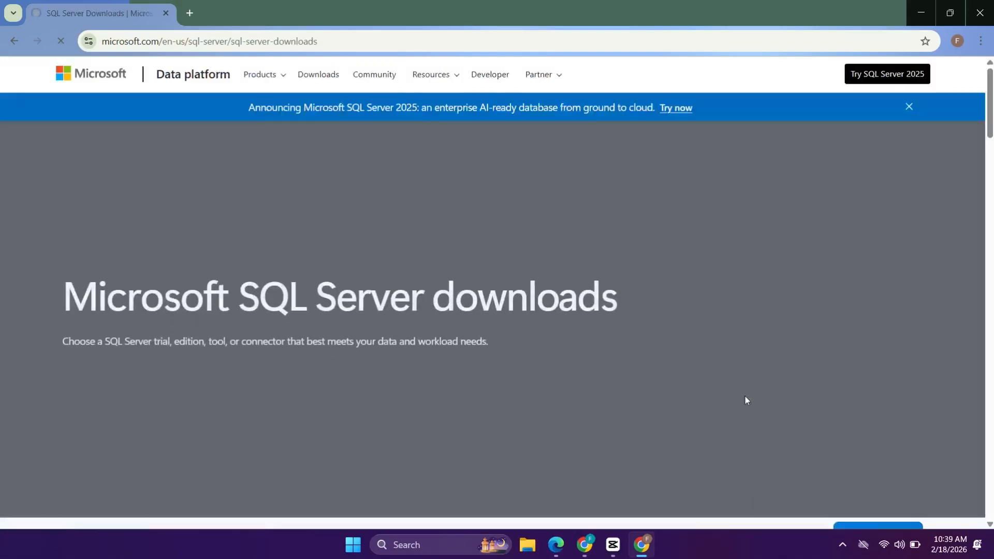
Step: Download the free SQL Server 2025 Express installer from the SQL Server downloads page
{"action": "scroll", "coordinate": [741, 393], "scroll_direction": "down", "scroll_amount": 5}
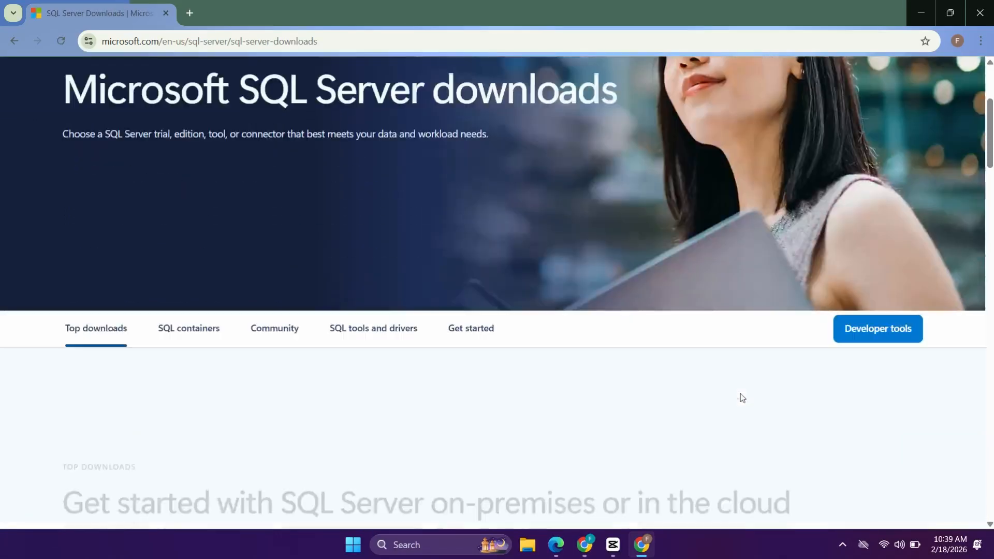
{"action": "scroll", "coordinate": [740, 393], "scroll_direction": "down", "scroll_amount": 5}
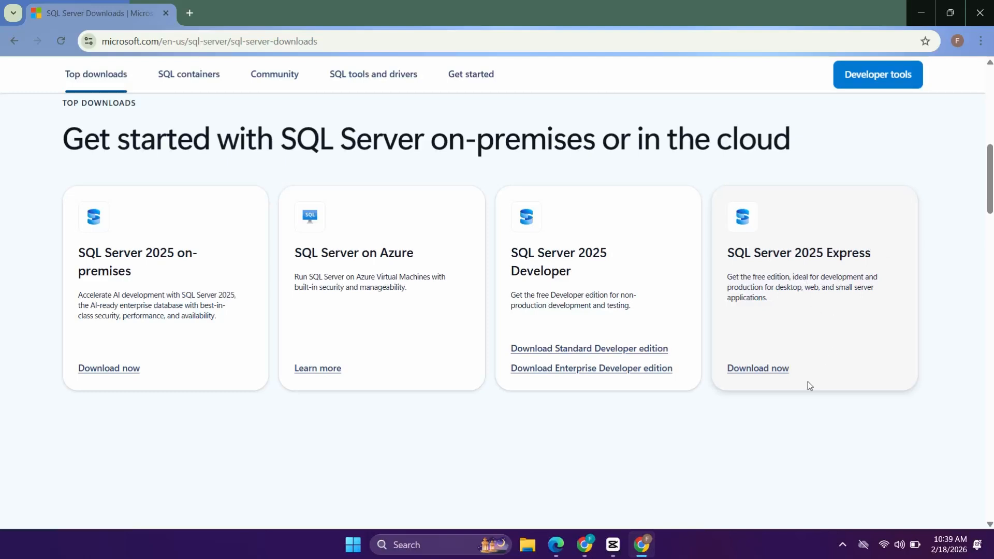
{"action": "left_click", "coordinate": [752, 368]}
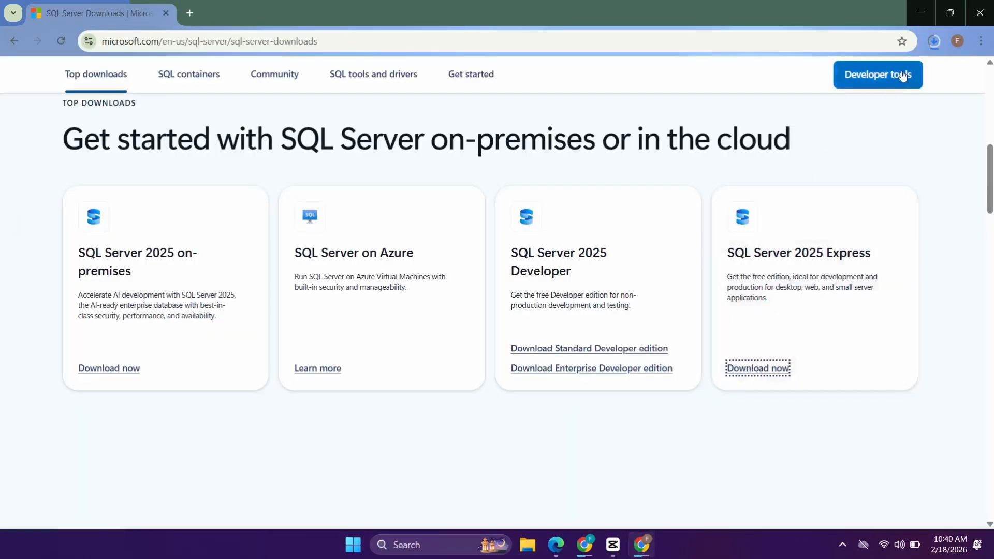
Step: Run the downloaded SQL2025-SSEI-Expr.exe, allow it to make changes to the device, and bring its installer window to the front
{"action": "left_click", "coordinate": [933, 41]}
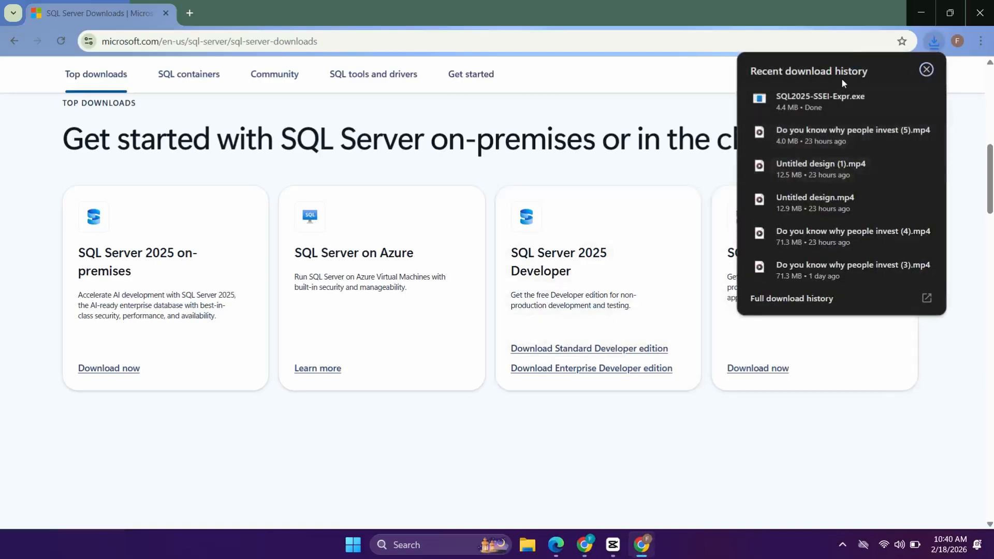
{"action": "right_click", "coordinate": [822, 96]}
{"action": "left_click", "coordinate": [839, 107]}
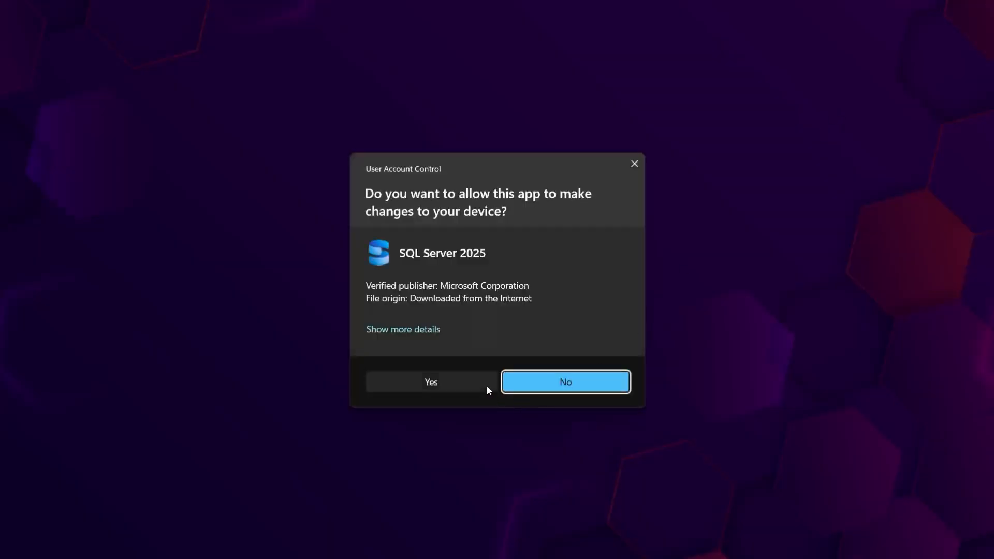
{"action": "left_click", "coordinate": [489, 389]}
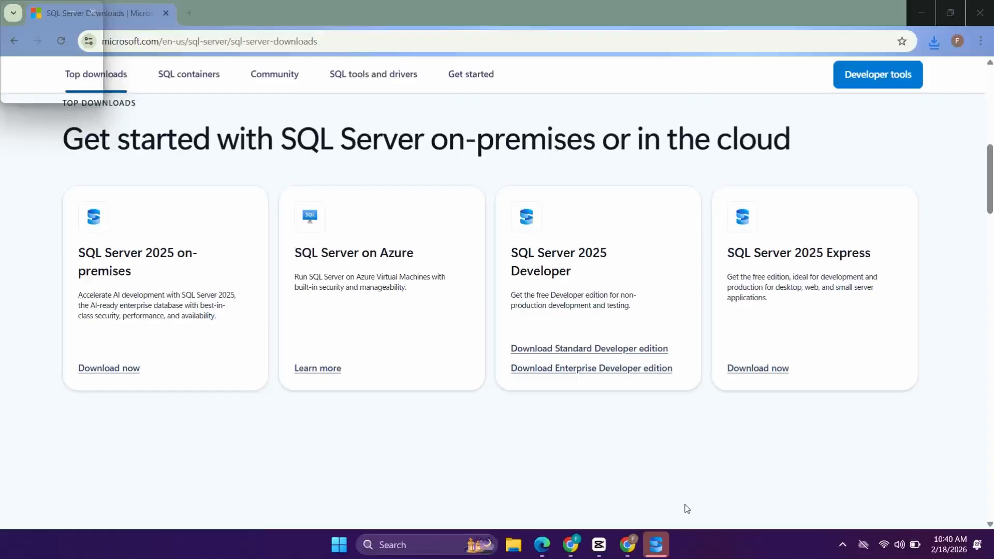
{"action": "left_click", "coordinate": [665, 542]}
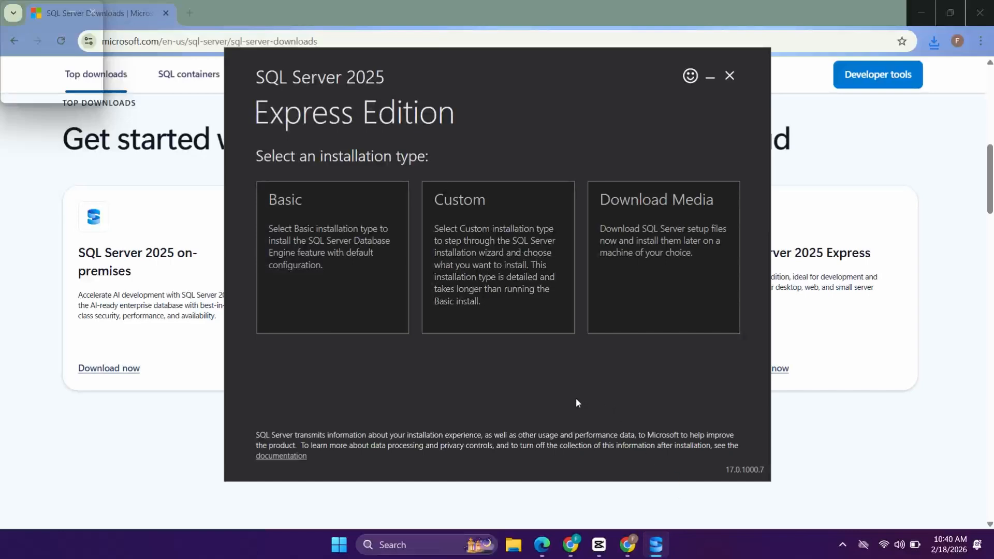
Step: With the browser minimized, choose the Basic installation type for SQL Server 2025 Express and accept the license terms
{"action": "mouse_move", "coordinate": [576, 399]}
{"action": "left_mouse_down"}
{"action": "mouse_move", "coordinate": [597, 400]}
{"action": "mouse_move", "coordinate": [574, 402]}
{"action": "mouse_move", "coordinate": [577, 411]}
{"action": "left_mouse_up"}
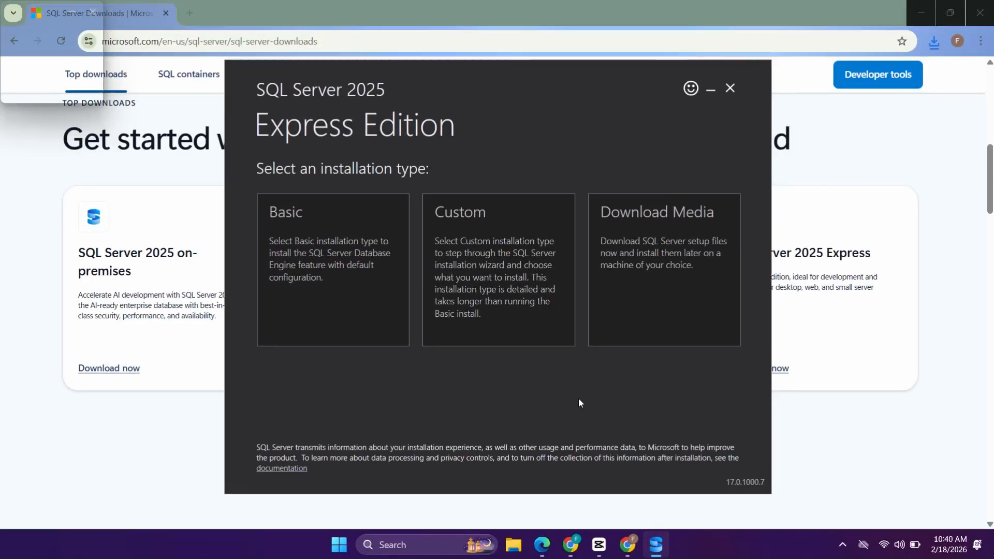
{"action": "left_click", "coordinate": [920, 9]}
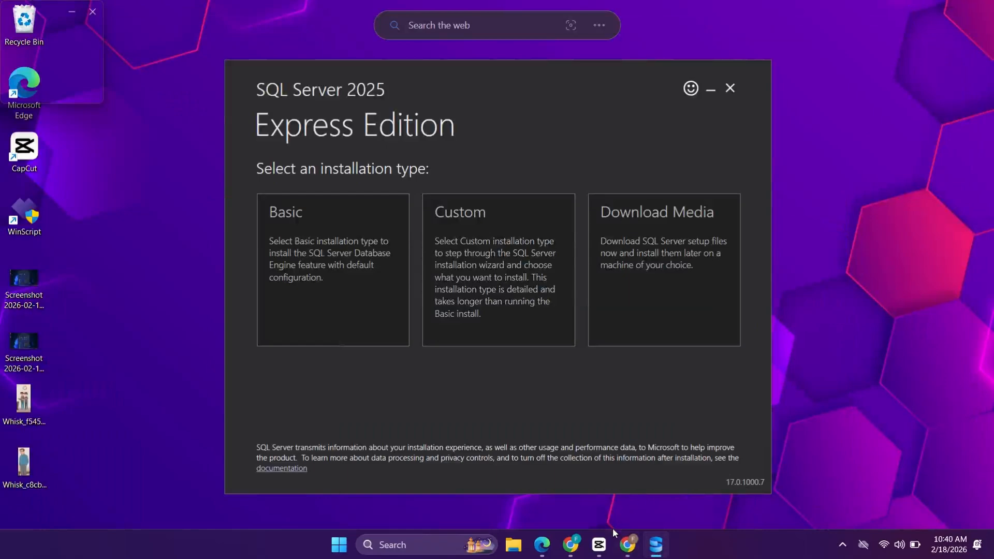
{"action": "left_click_drag", "start_coordinate": [500, 385], "coordinate": [508, 387]}
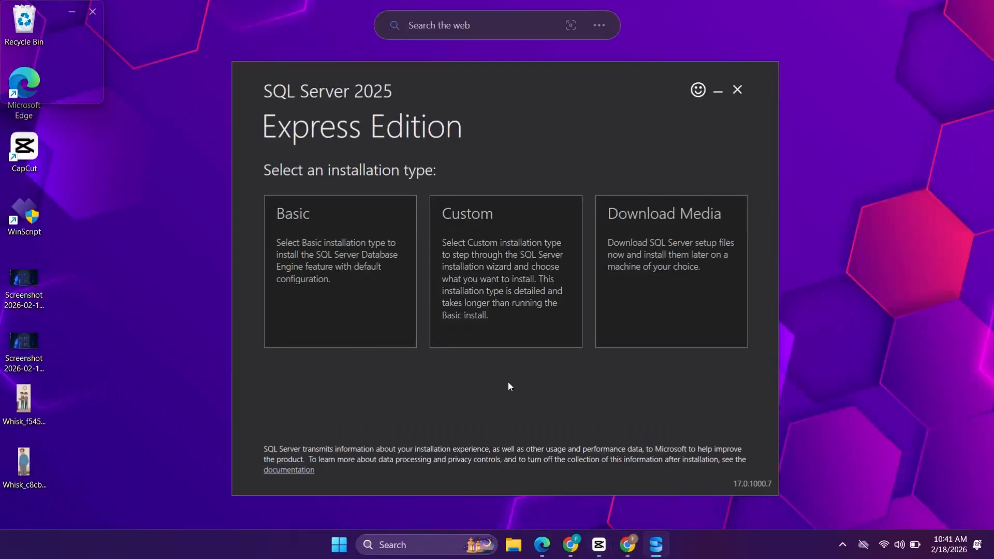
{"action": "left_click", "coordinate": [359, 310]}
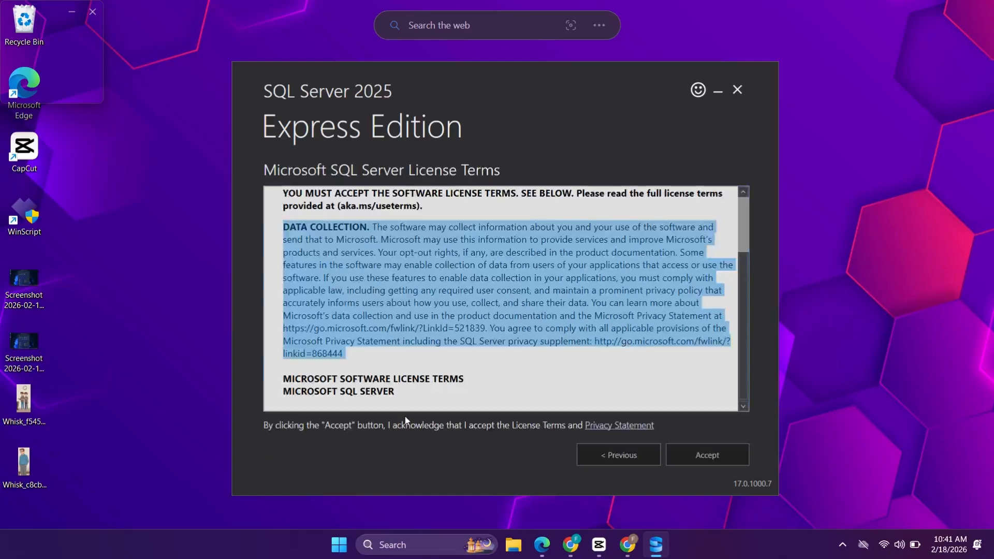
{"action": "scroll", "coordinate": [405, 409], "scroll_direction": "down", "scroll_amount": 8}
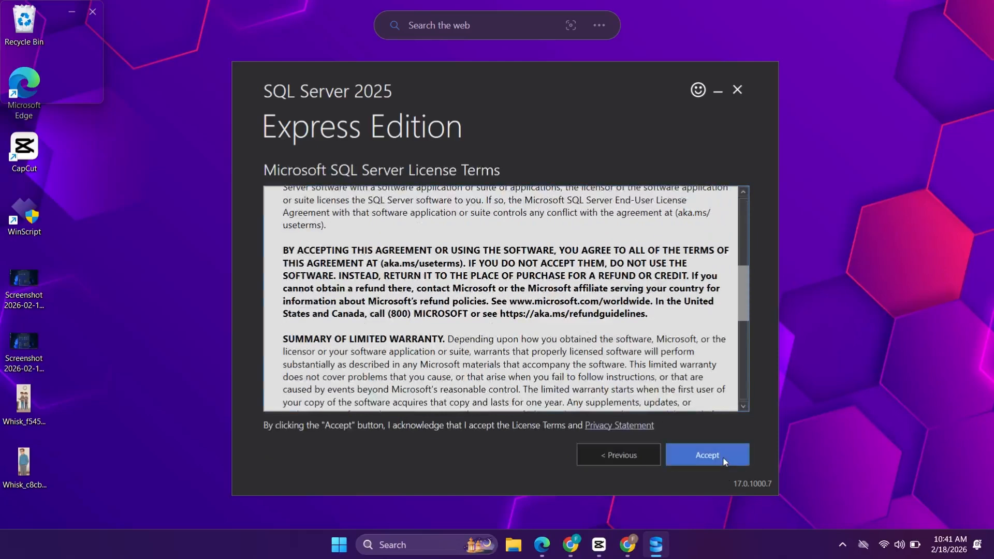
{"action": "left_click", "coordinate": [721, 455]}
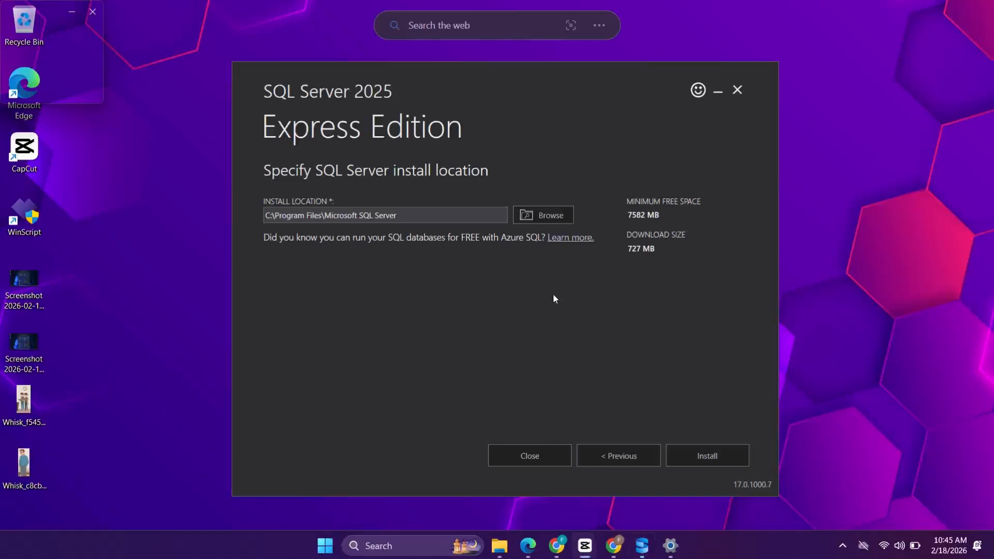
Step: Install SQL Server to the default location C:\Program Files\Microsoft SQL Server
{"action": "left_click", "coordinate": [554, 295]}
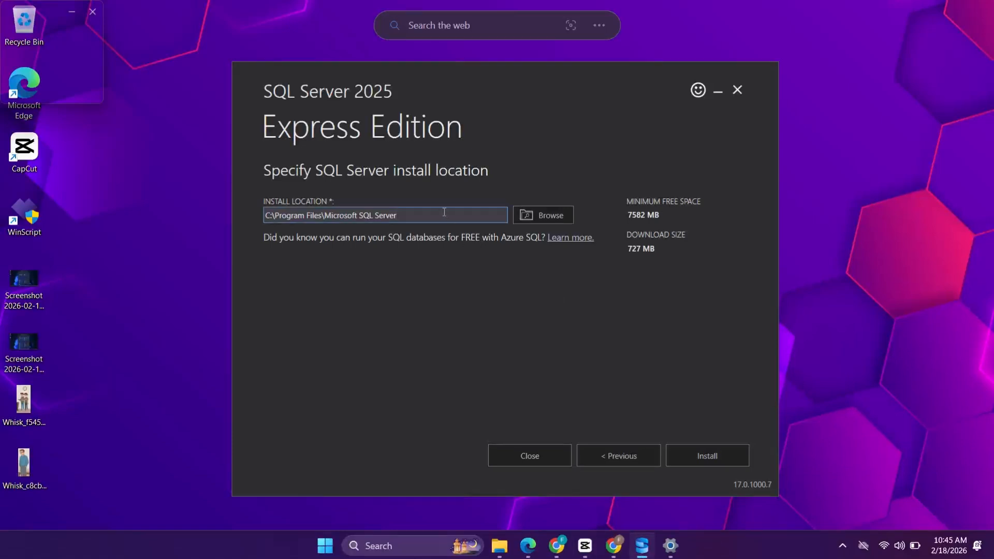
{"action": "left_click_drag", "start_coordinate": [444, 216], "coordinate": [265, 215]}
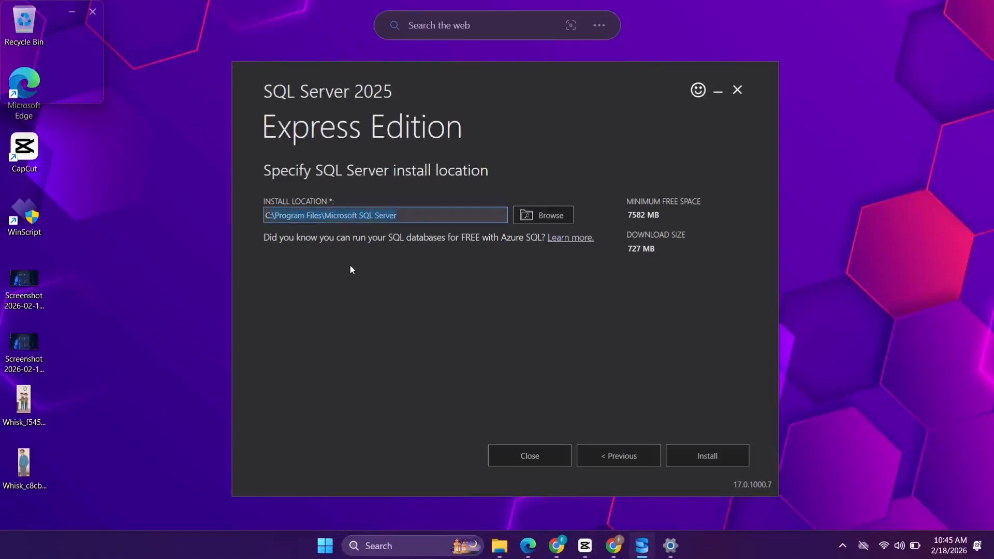
{"action": "left_click", "coordinate": [711, 463]}
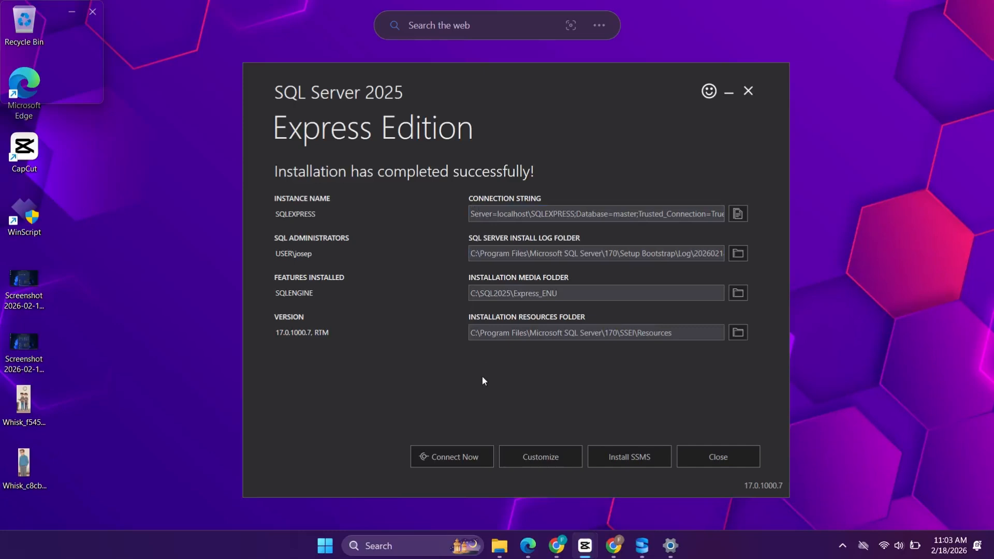
Step: Connect to the newly installed SQLEXPRESS instance from the installer and maximize the SQLCMD window
{"action": "left_click", "coordinate": [459, 458]}
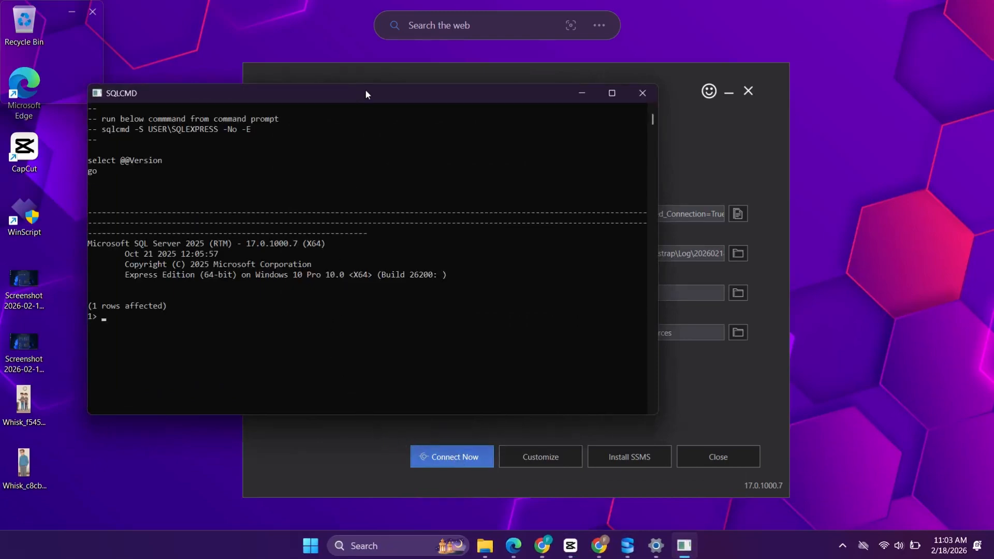
{"action": "left_click_drag", "start_coordinate": [365, 91], "coordinate": [393, 76]}
{"action": "left_click", "coordinate": [610, 79]}
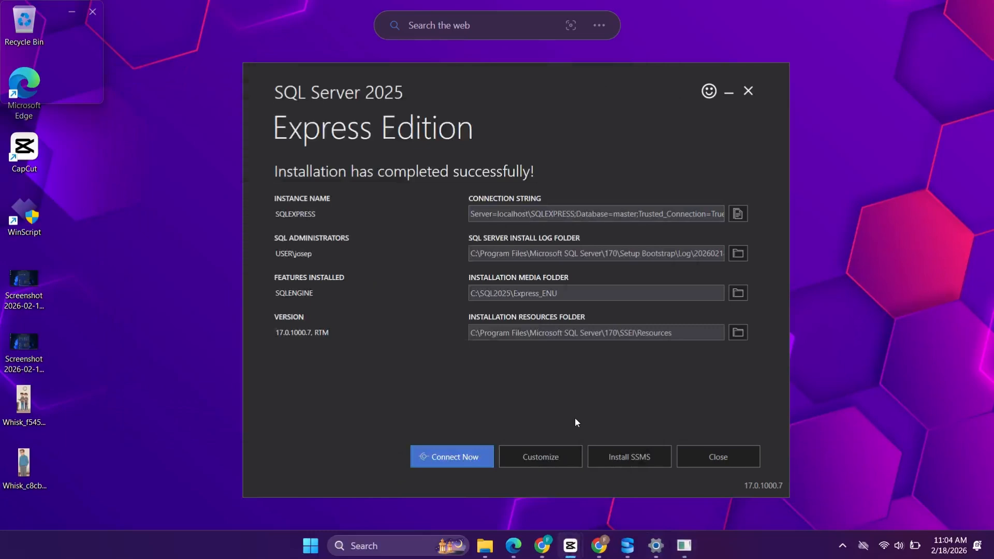
Step: Open the SSMS install page from the SQL Server installer and download the SSMS 22 installer
{"action": "left_click", "coordinate": [639, 458]}
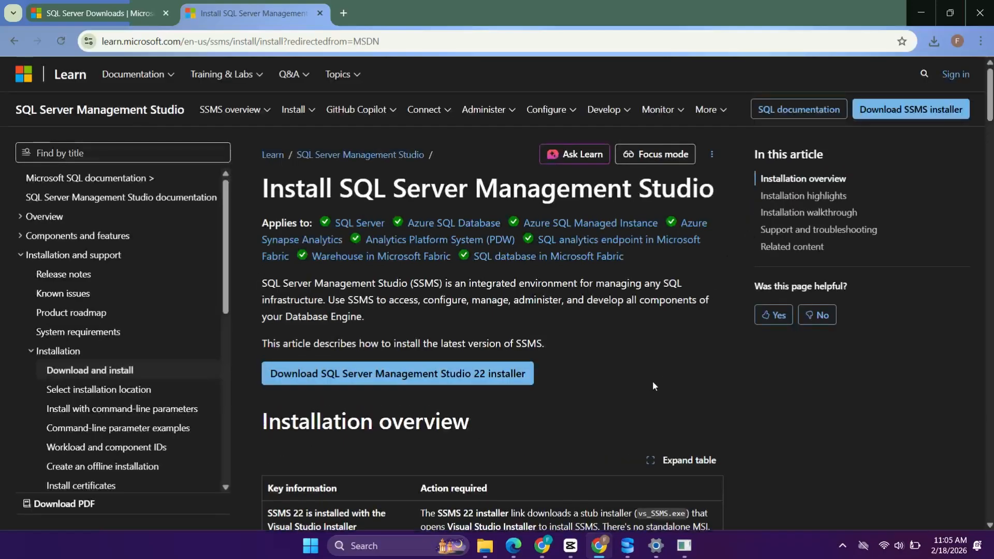
{"action": "scroll", "coordinate": [656, 380], "scroll_direction": "down", "scroll_amount": 5}
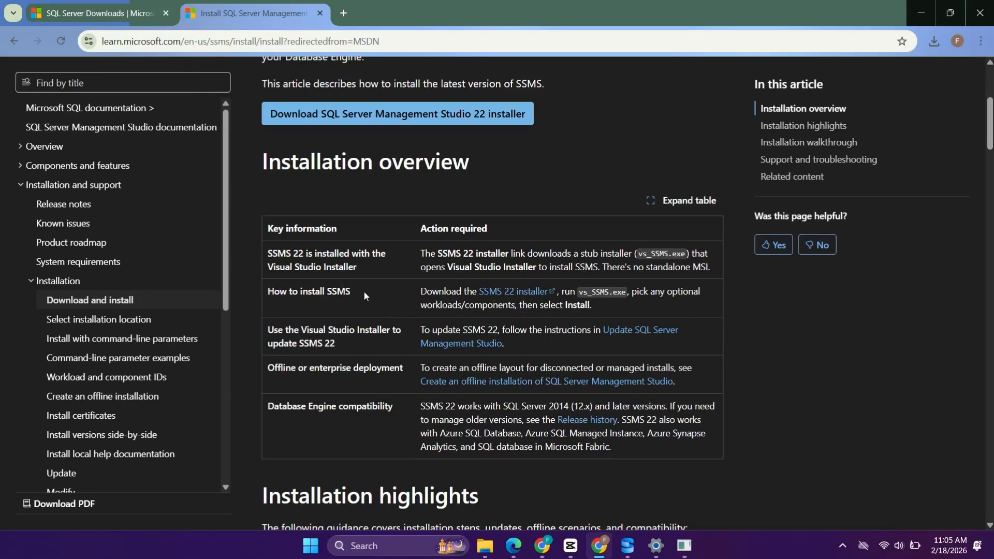
{"action": "left_click_drag", "start_coordinate": [298, 294], "coordinate": [268, 297]}
{"action": "left_click", "coordinate": [350, 295]}
{"action": "left_click", "coordinate": [510, 301]}
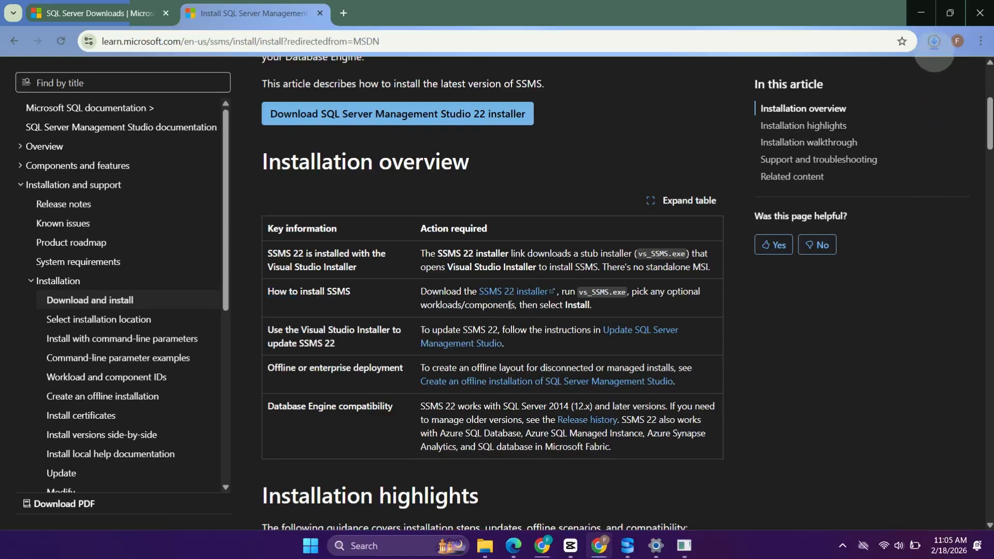
Step: Run the downloaded vs_SSMS.exe and allow Visual Studio Installer to make changes to the device
{"action": "left_click", "coordinate": [933, 40]}
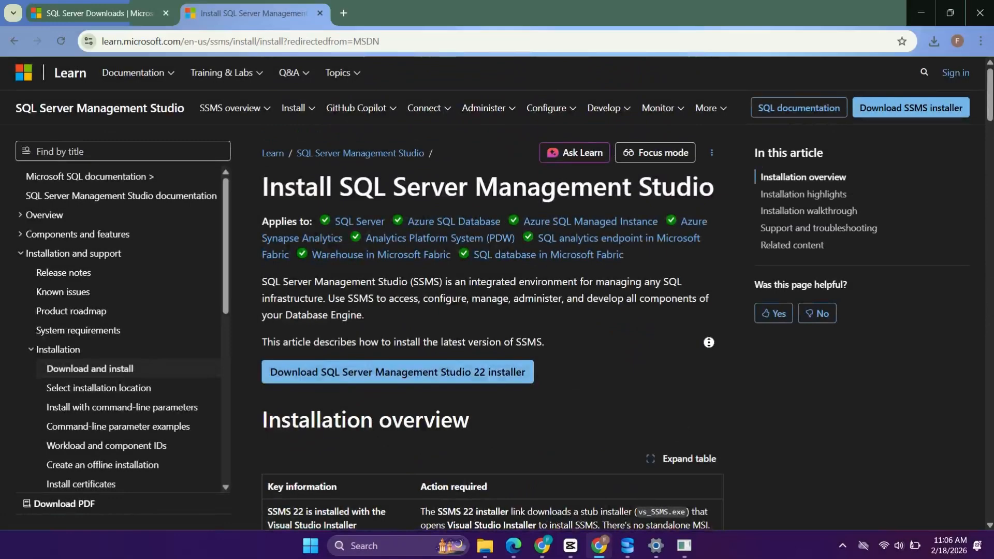
{"action": "scroll", "coordinate": [492, 290], "scroll_direction": "down", "scroll_amount": 4}
{"action": "left_click", "coordinate": [933, 39]}
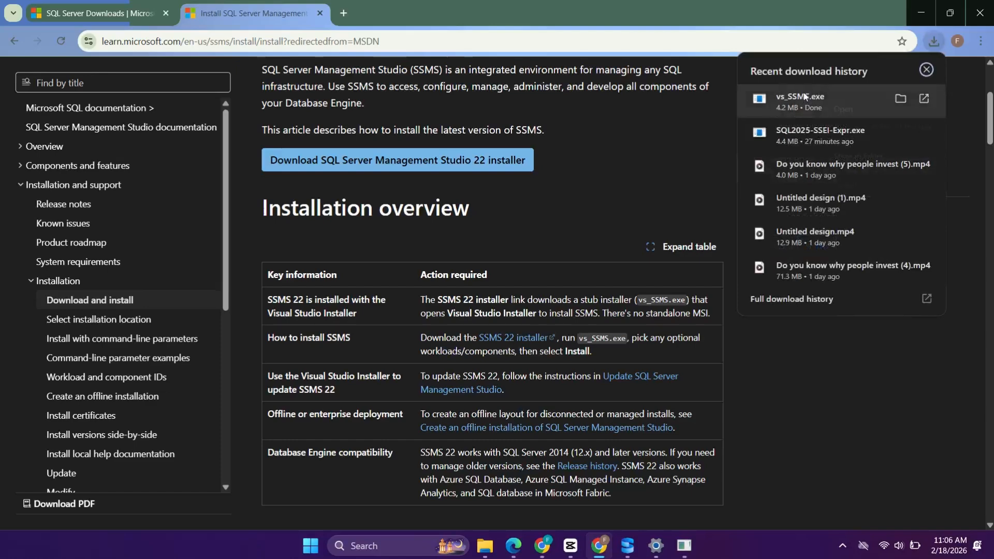
{"action": "left_click", "coordinate": [833, 108]}
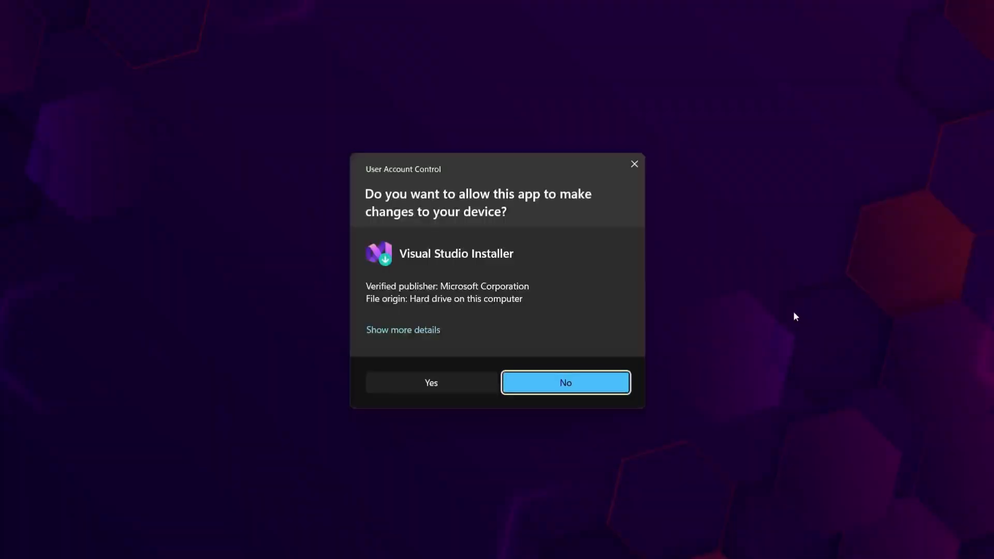
{"action": "left_click", "coordinate": [486, 385]}
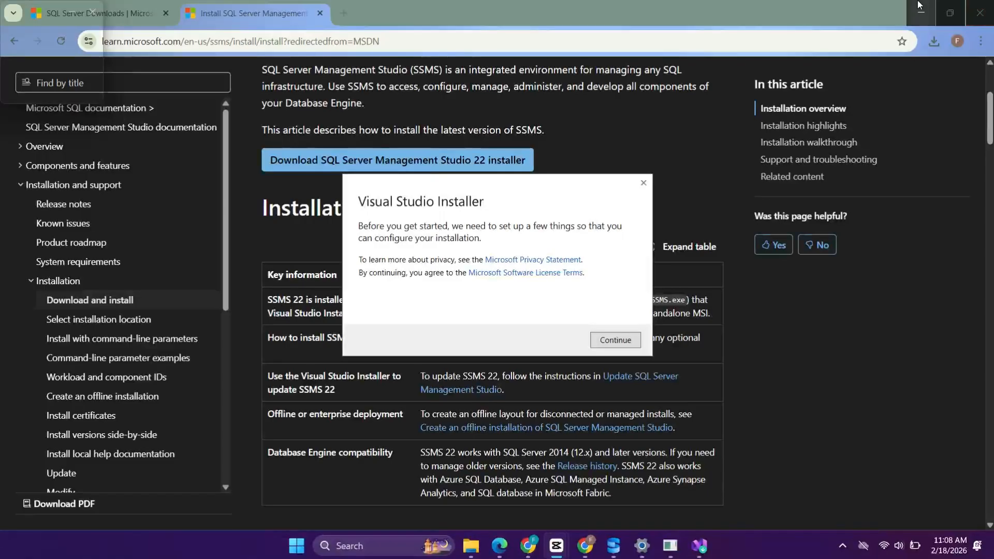
Step: Continue the Visual Studio Installer setup and minimize the browser and SQL Server 2025 installer windows
{"action": "left_click", "coordinate": [920, 6]}
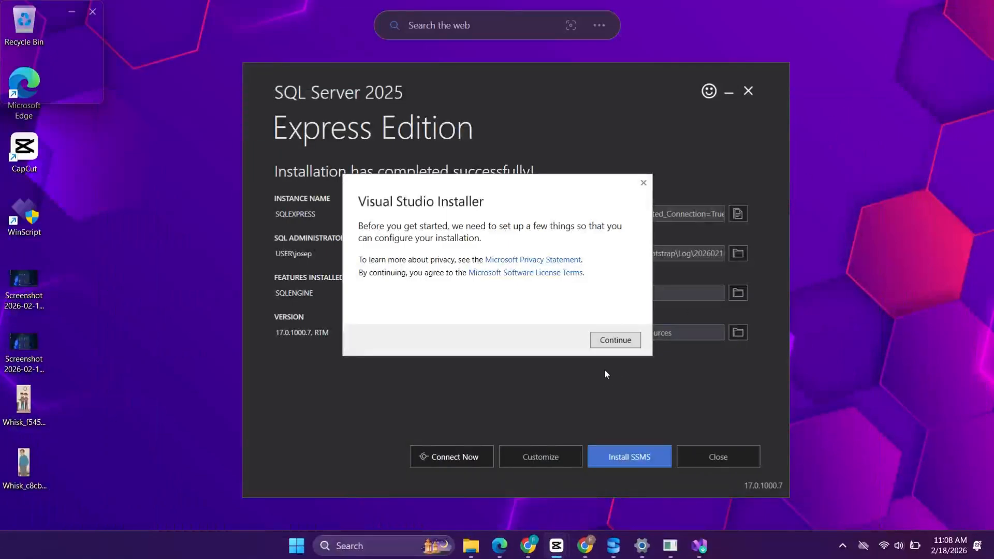
{"action": "left_click", "coordinate": [615, 340]}
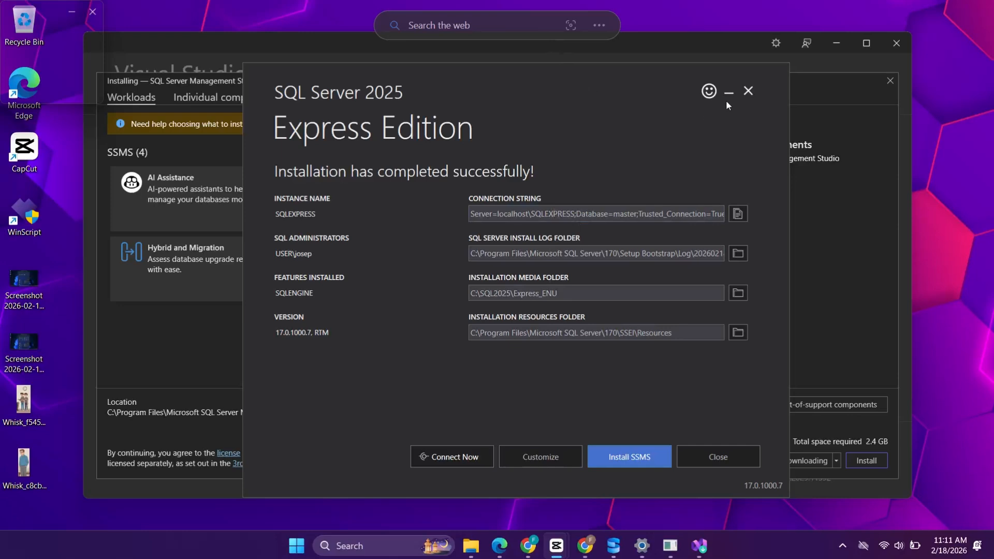
{"action": "left_click", "coordinate": [727, 95]}
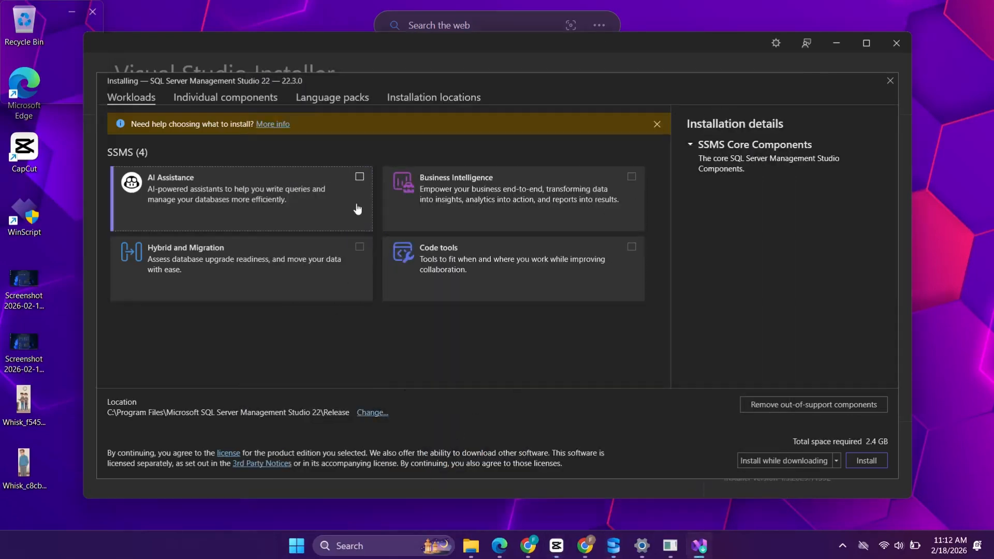
Step: Install SSMS 22 with the AI Assistance, Hybrid and Migration, Business Intelligence and Code tools workloads, and close Visual Studio Installer
{"action": "left_click", "coordinate": [358, 178]}
{"action": "left_click", "coordinate": [364, 260]}
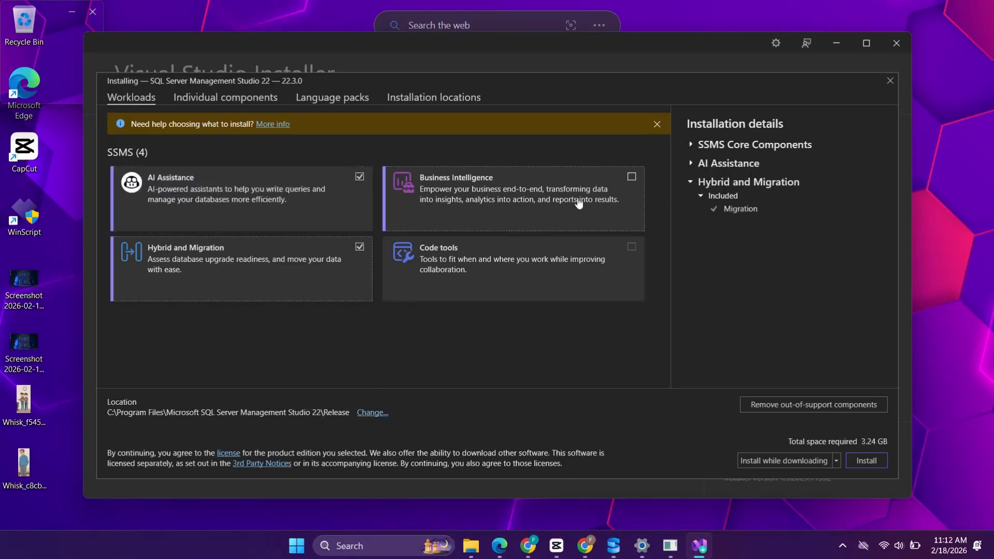
{"action": "left_click", "coordinate": [594, 191]}
{"action": "left_click", "coordinate": [631, 247]}
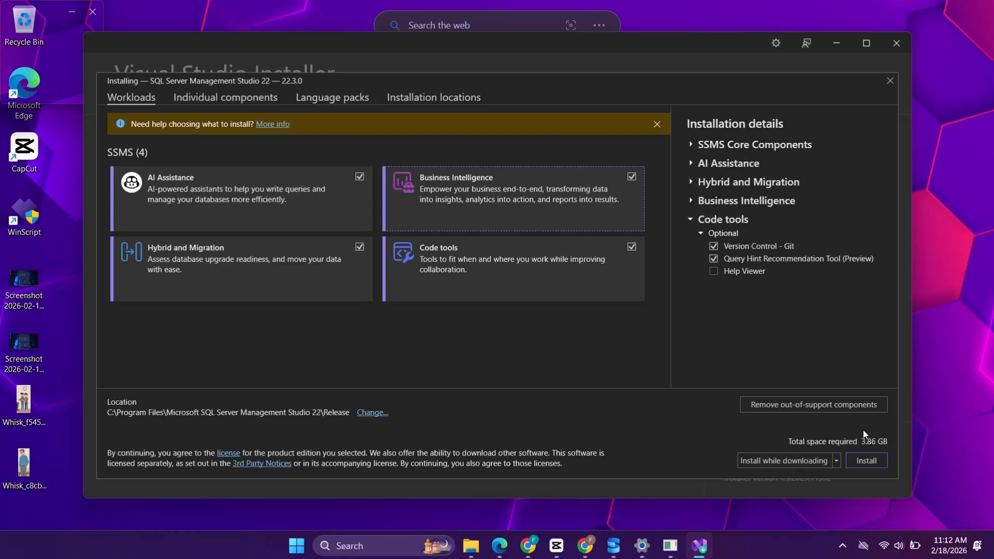
{"action": "left_click", "coordinate": [863, 462]}
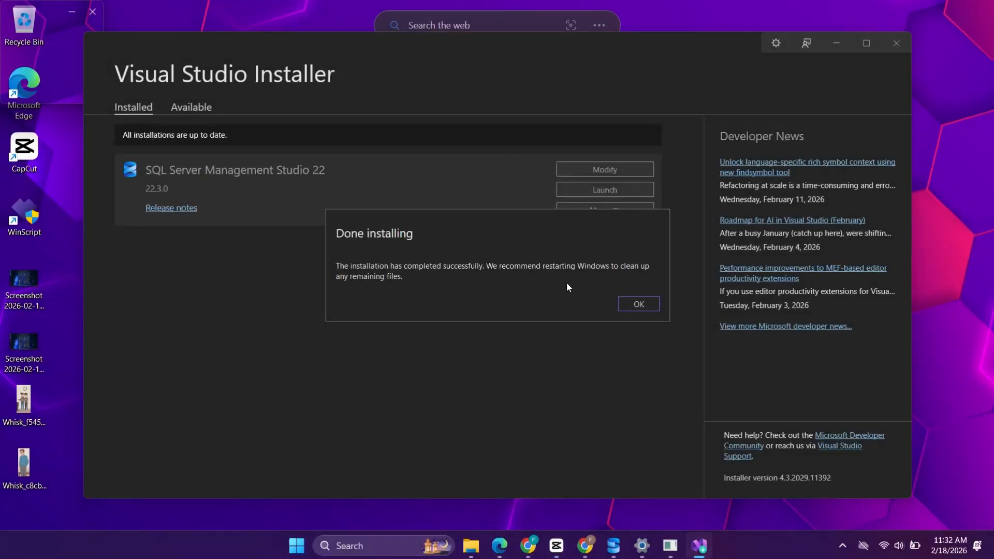
{"action": "left_click", "coordinate": [635, 304]}
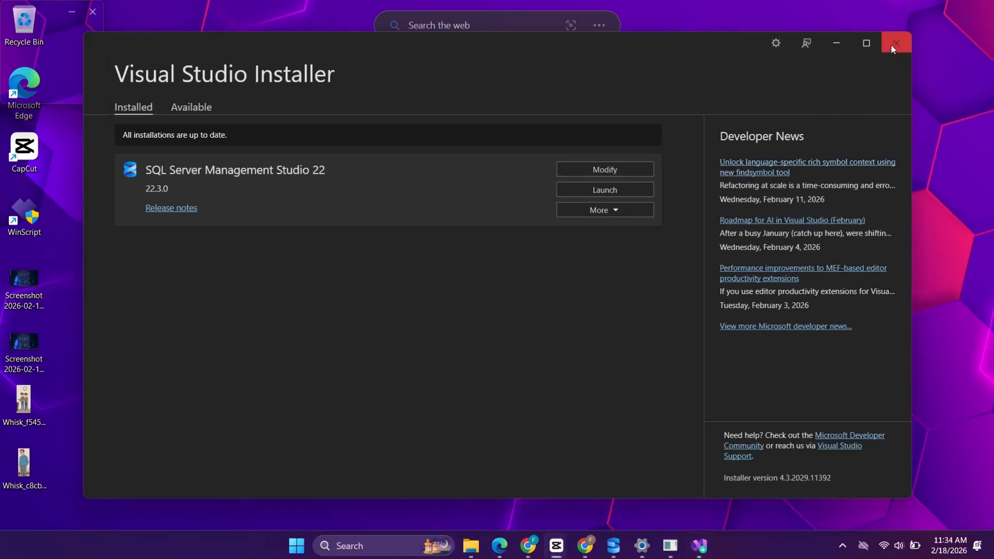
{"action": "left_click", "coordinate": [892, 47]}
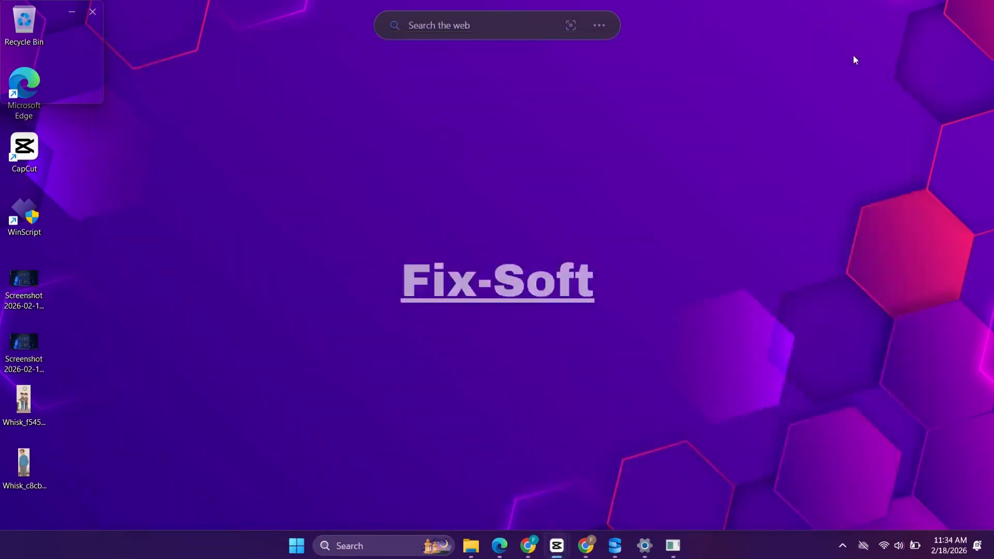
Step: Search Windows for SQL Server Management Studio 22, launch it, and skip adding an account
{"action": "left_click", "coordinate": [368, 544]}
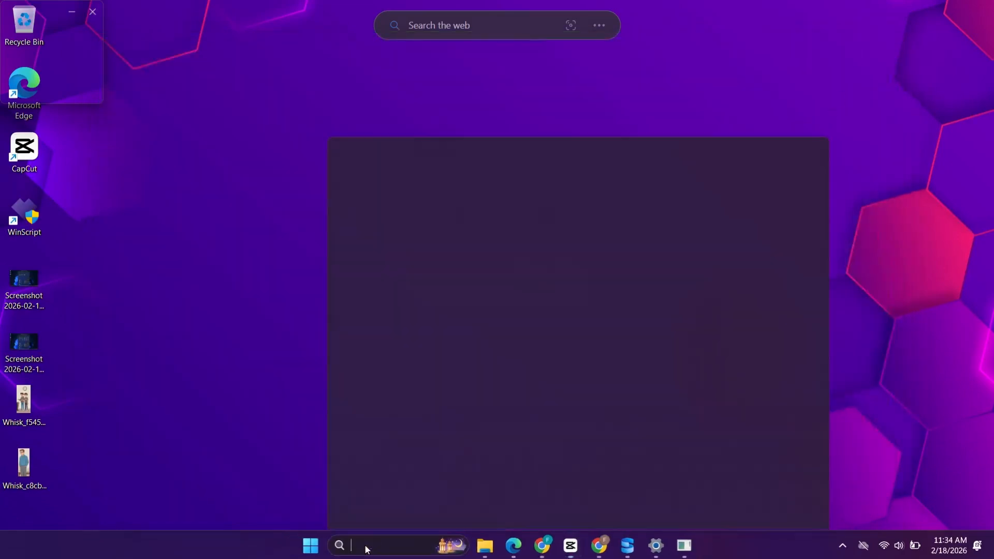
{"action": "type", "text": "scl server ma"}
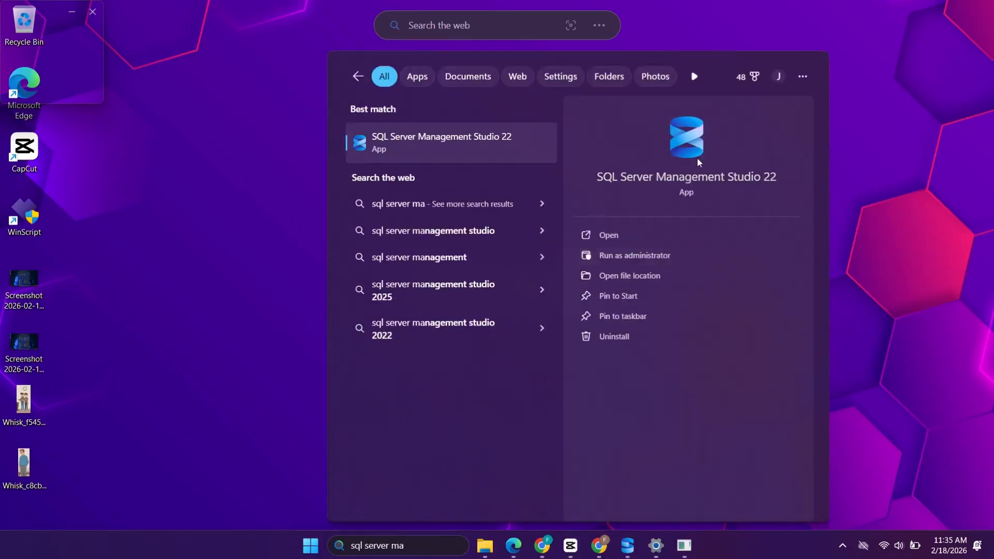
{"action": "left_click", "coordinate": [639, 239]}
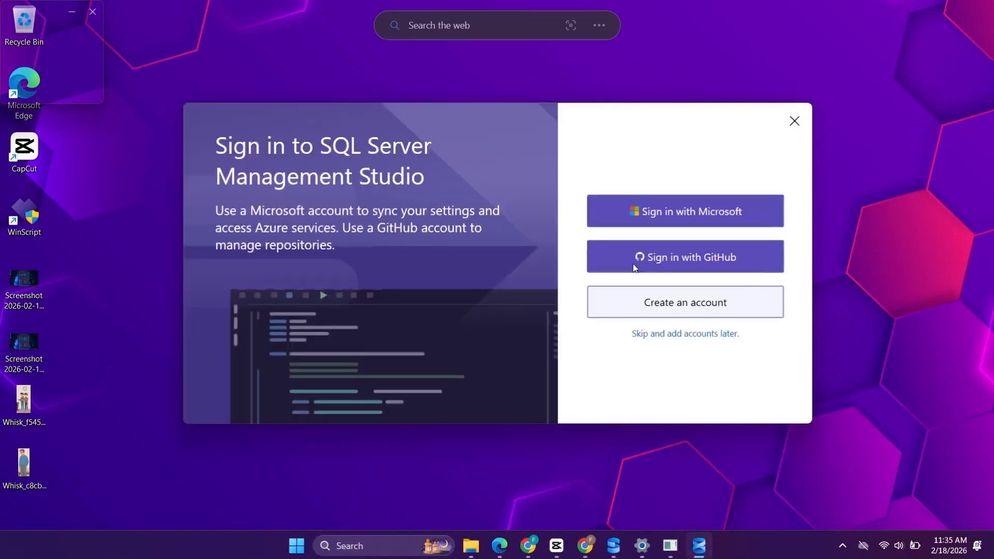
{"action": "left_click", "coordinate": [640, 253]}
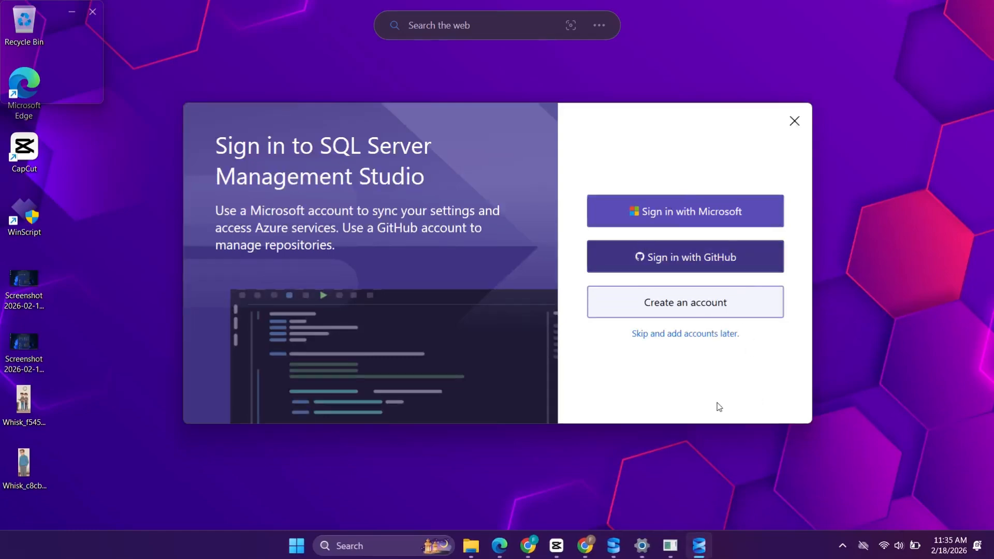
{"action": "left_click", "coordinate": [678, 334]}
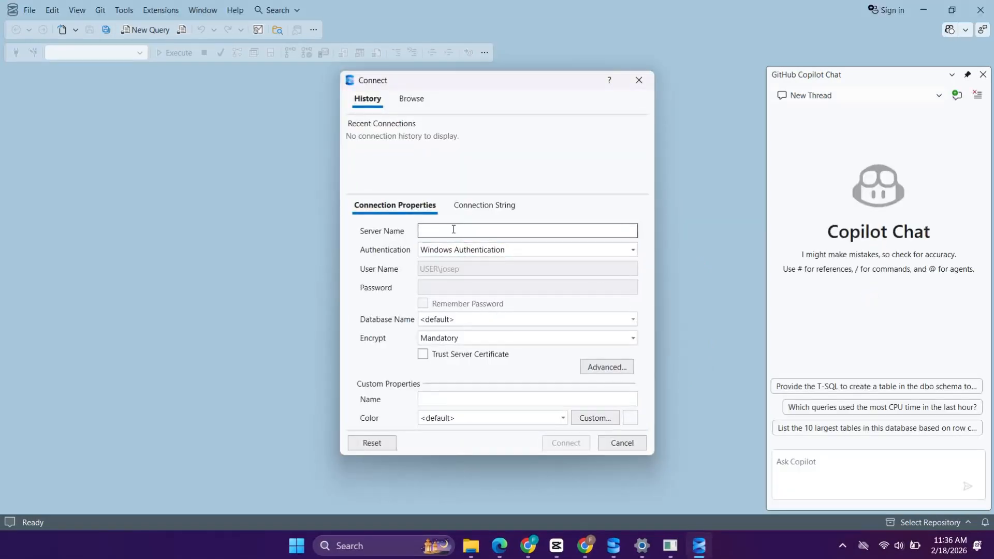
Step: Enter FIXSOFT\ as the start of the server name in the connection properties
{"action": "type", "text": "FIXSO"}
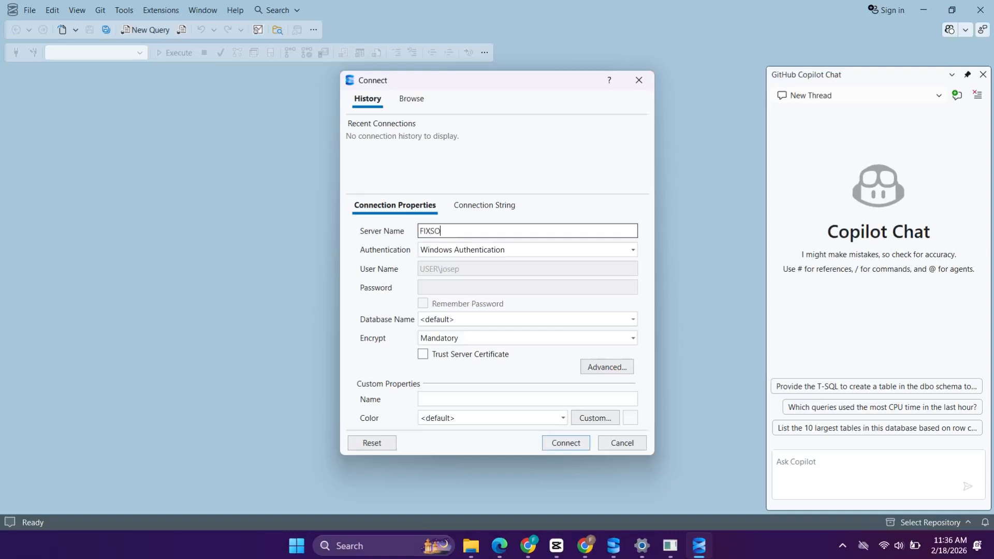
{"action": "type", "text": "FT/"}
{"action": "key", "text": "BackSpace"}
{"action": "type", "text": "\\"}
{"action": "left_click", "coordinate": [503, 228]}
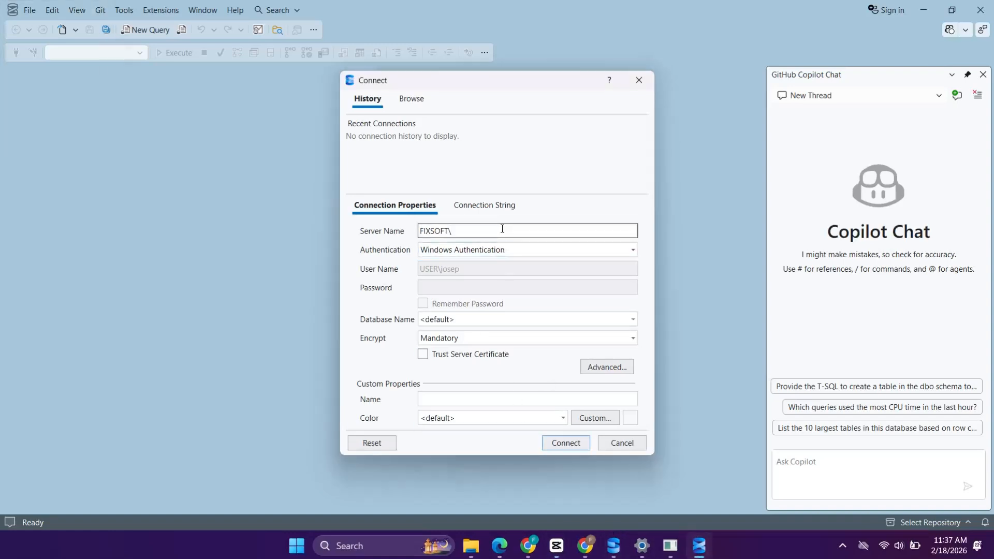